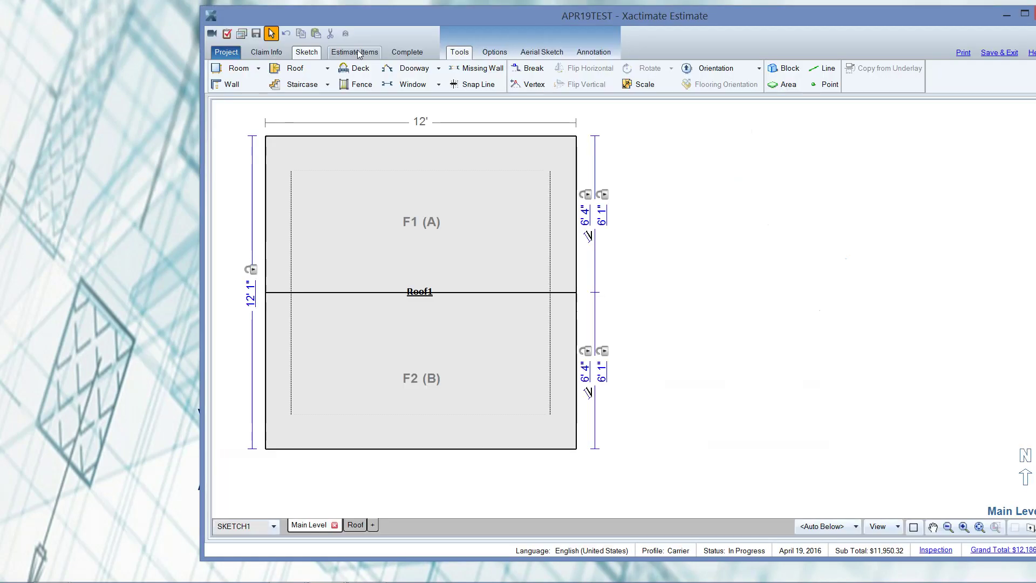
# Switch from the sketch to the Estimate Items view and shift the estimate window left
pyautogui.click(358, 54)
pyautogui.moveTo(410, 17); pyautogui.dragTo(285, 21)
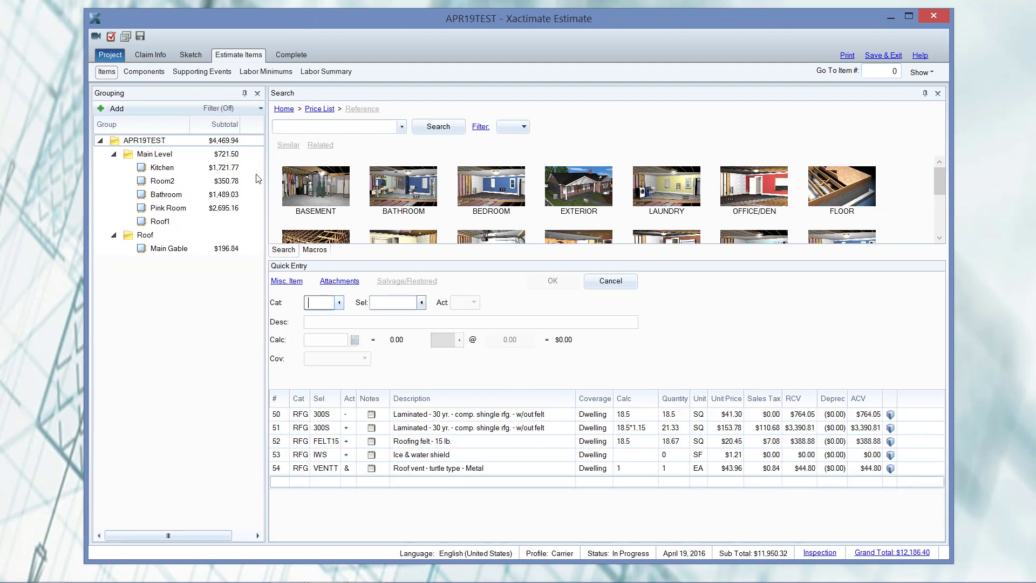
pyautogui.click(321, 137)
pyautogui.click(290, 95)
# Check the Show pane list without changes, then enlarge the search area to reveal more room categories
pyautogui.click(929, 75)
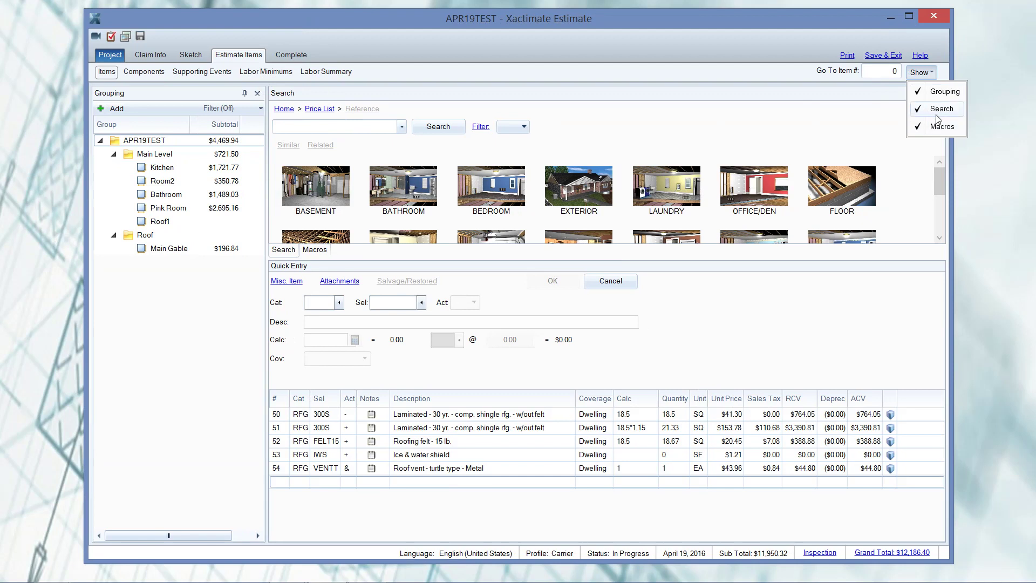
pyautogui.click(655, 128)
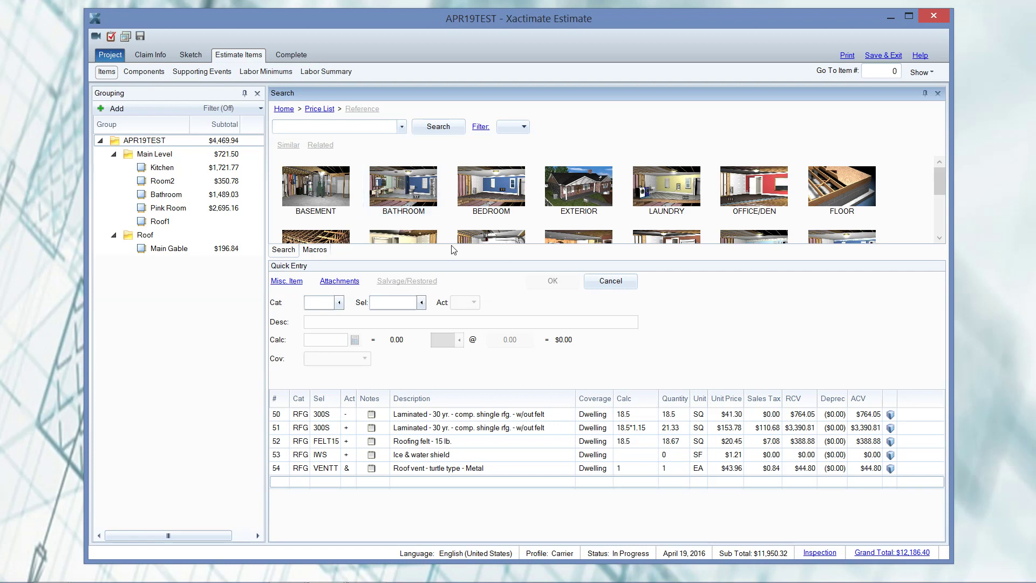
pyautogui.click(449, 259)
pyautogui.moveTo(450, 260); pyautogui.dragTo(442, 325)
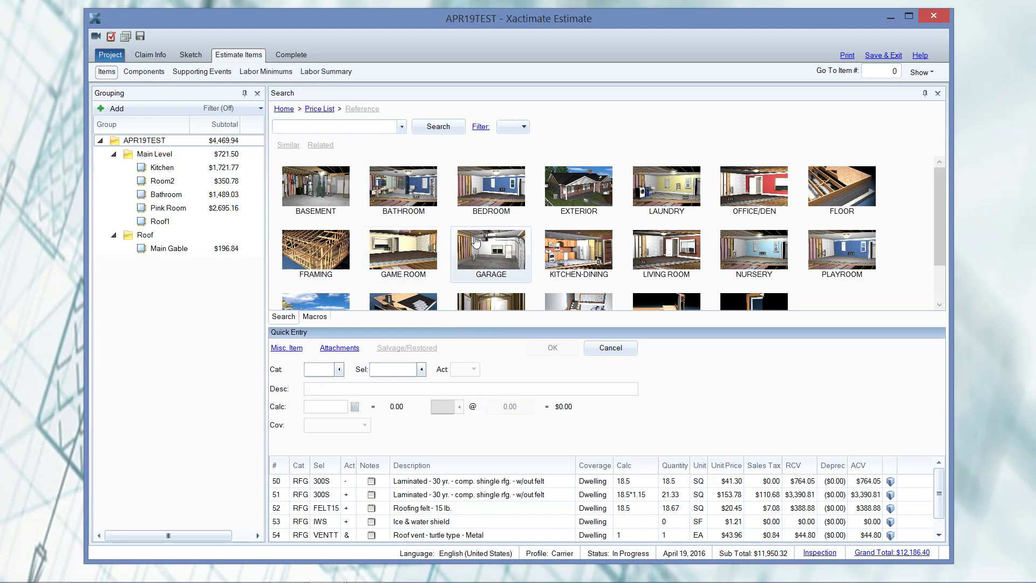
pyautogui.scroll(-1, 567, 250)
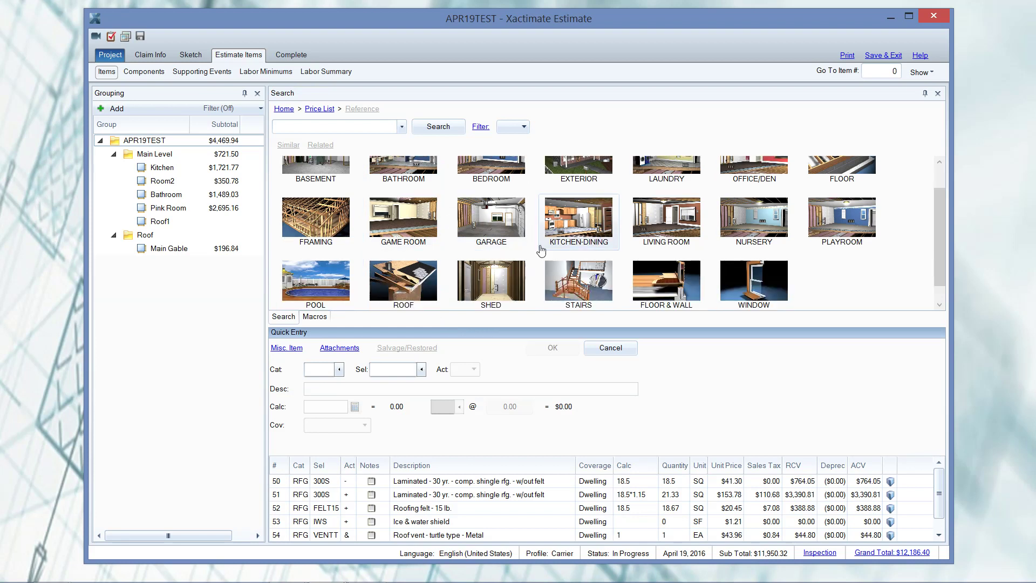
pyautogui.doubleClick(419, 288)
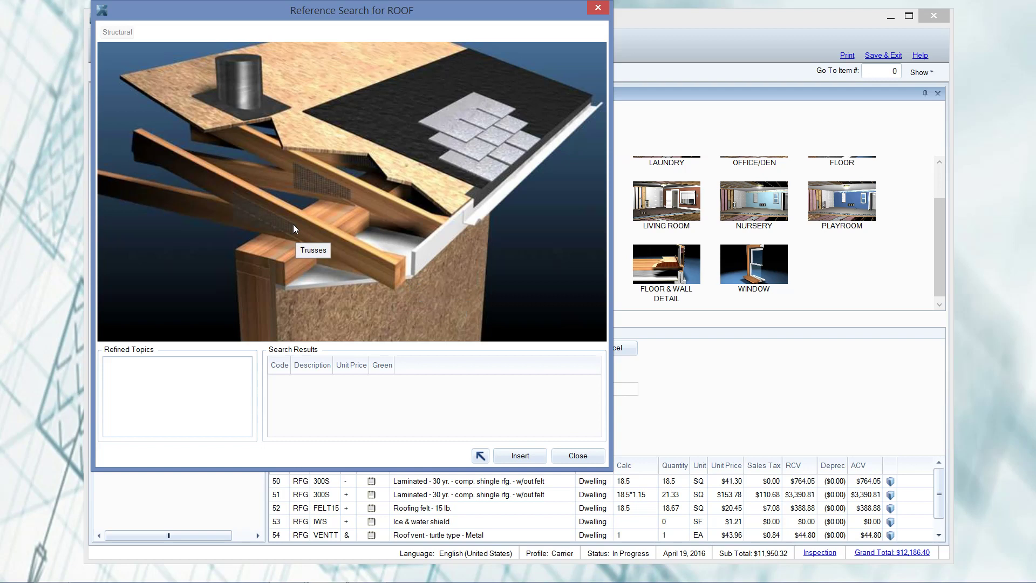
pyautogui.click(312, 147)
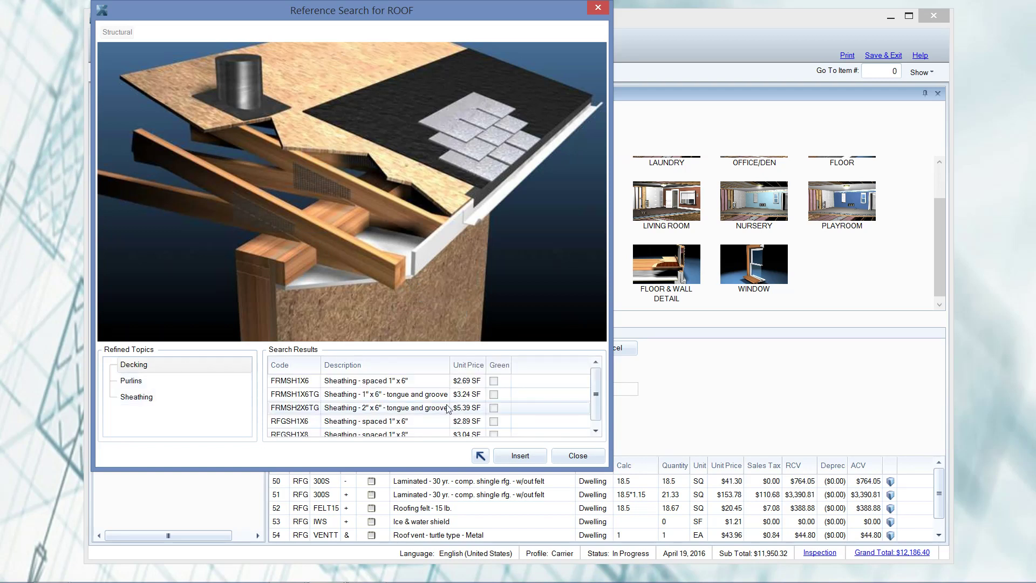
pyautogui.scroll(-1, 319, 395)
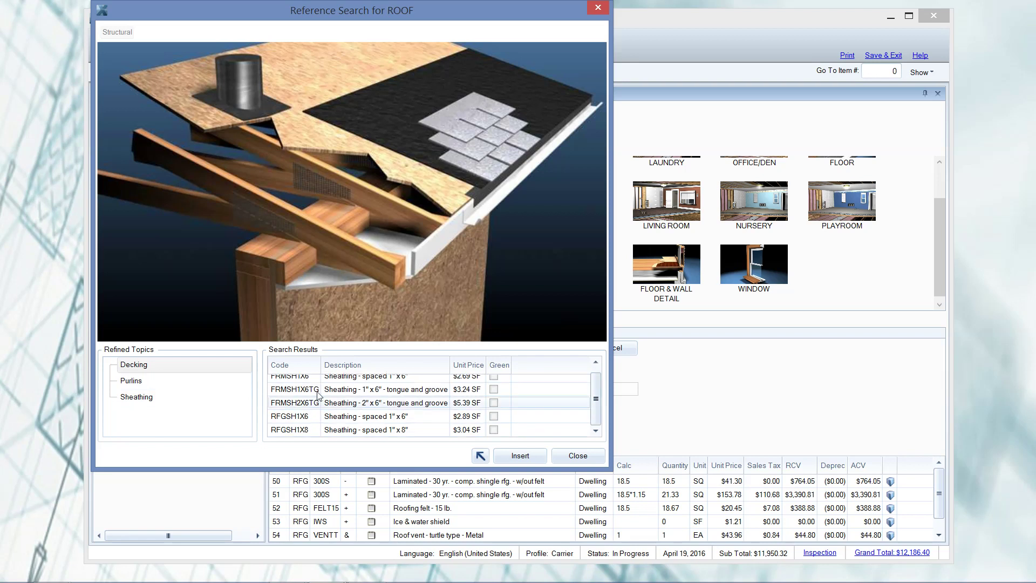
pyautogui.click(565, 461)
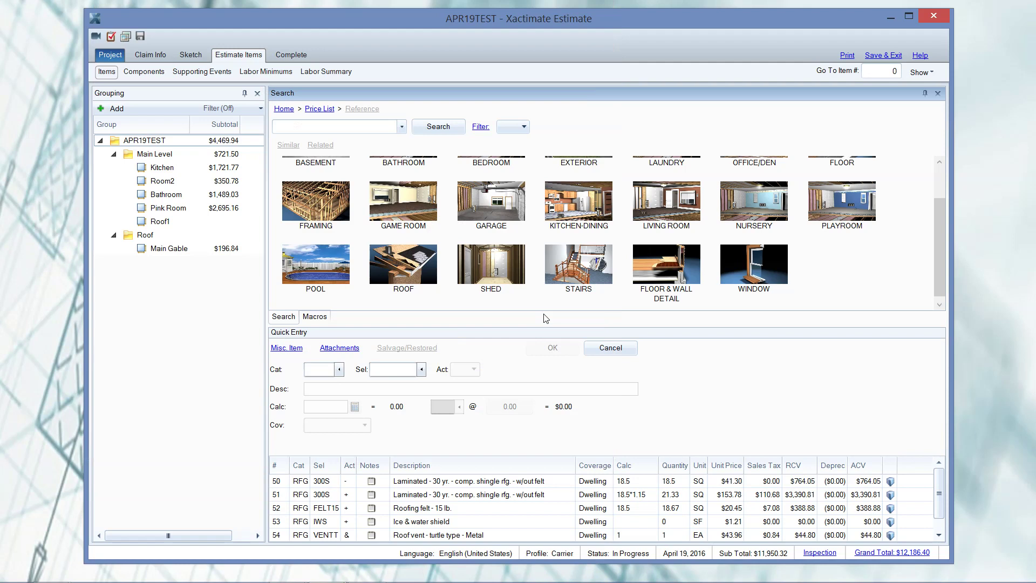
pyautogui.click(578, 274)
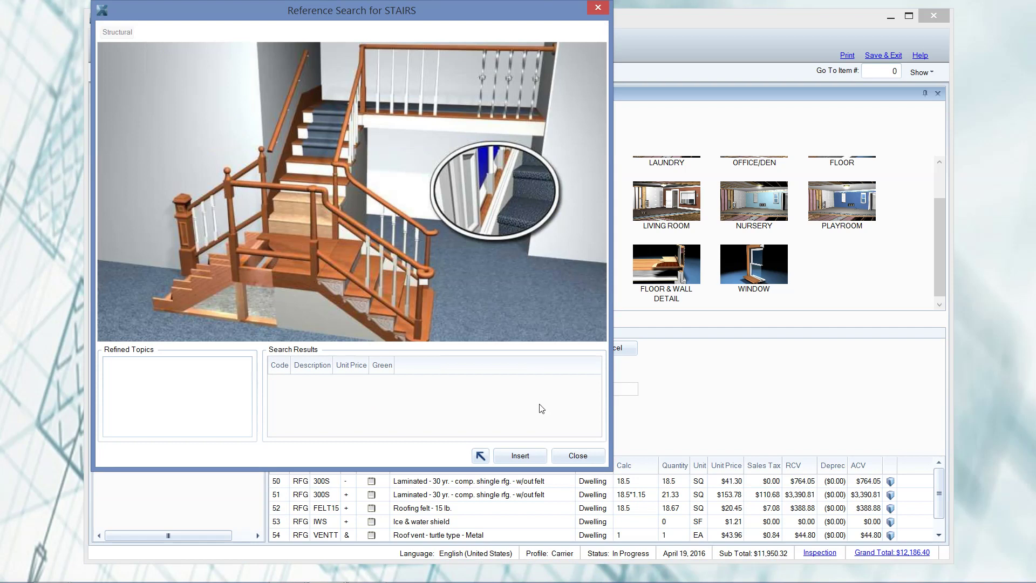
pyautogui.click(578, 455)
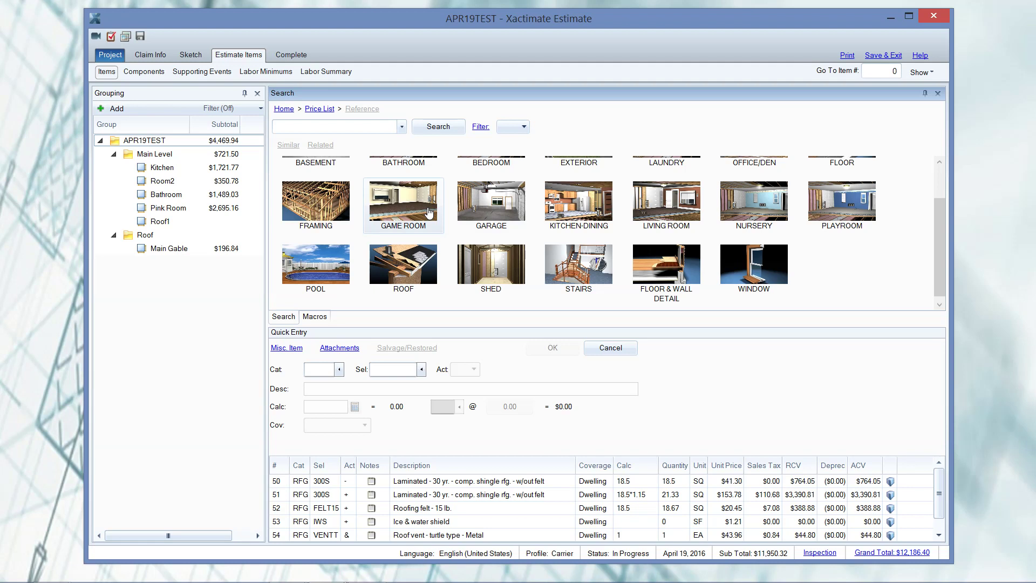
# Select line 51 (laminated 30-year shingles) and list its related items like drip edge and felt
pyautogui.scroll(1, 593, 254)
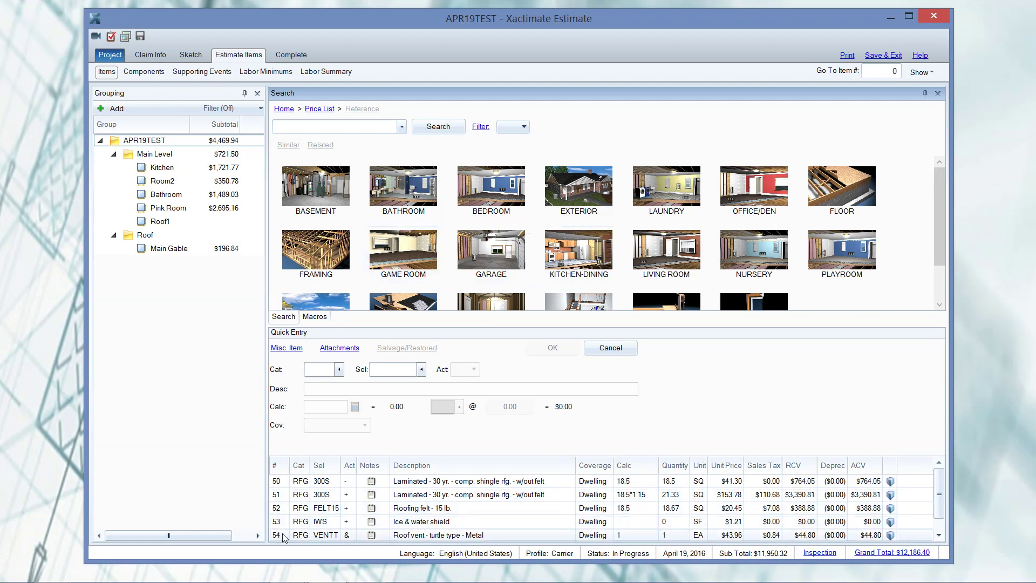
pyautogui.scroll(-1, 281, 534)
pyautogui.scroll(1, 282, 535)
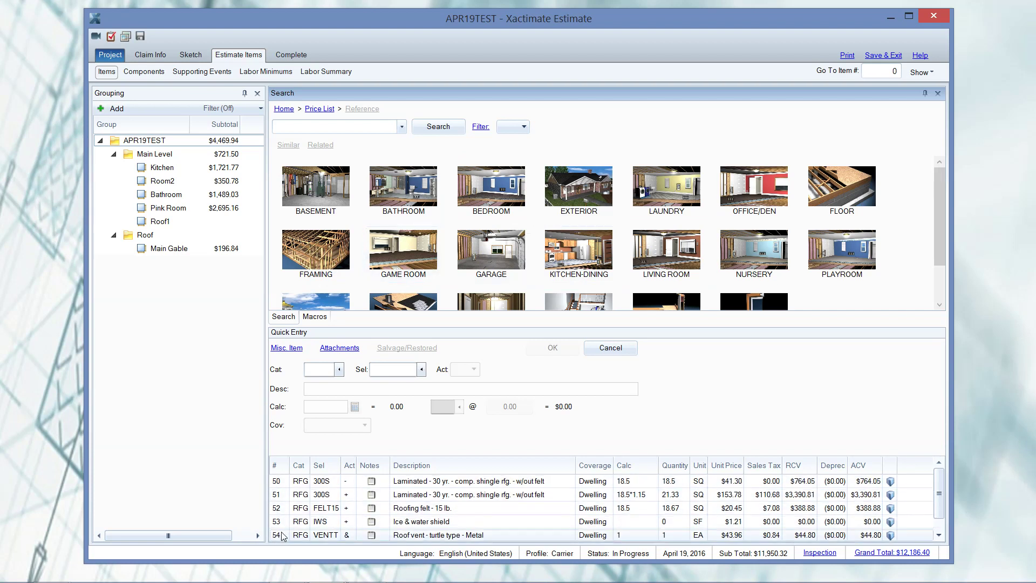
pyautogui.click(277, 495)
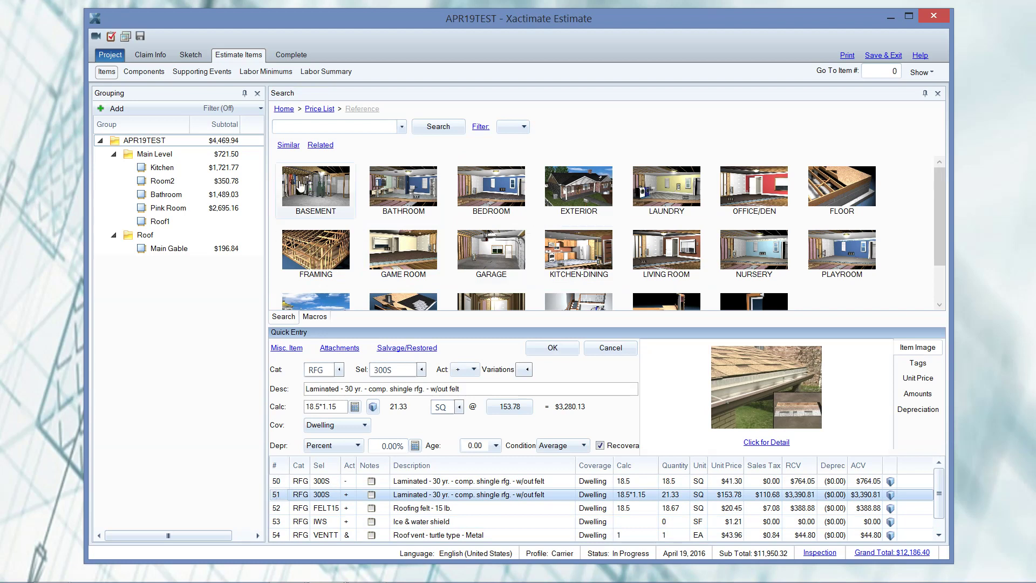
pyautogui.click(326, 149)
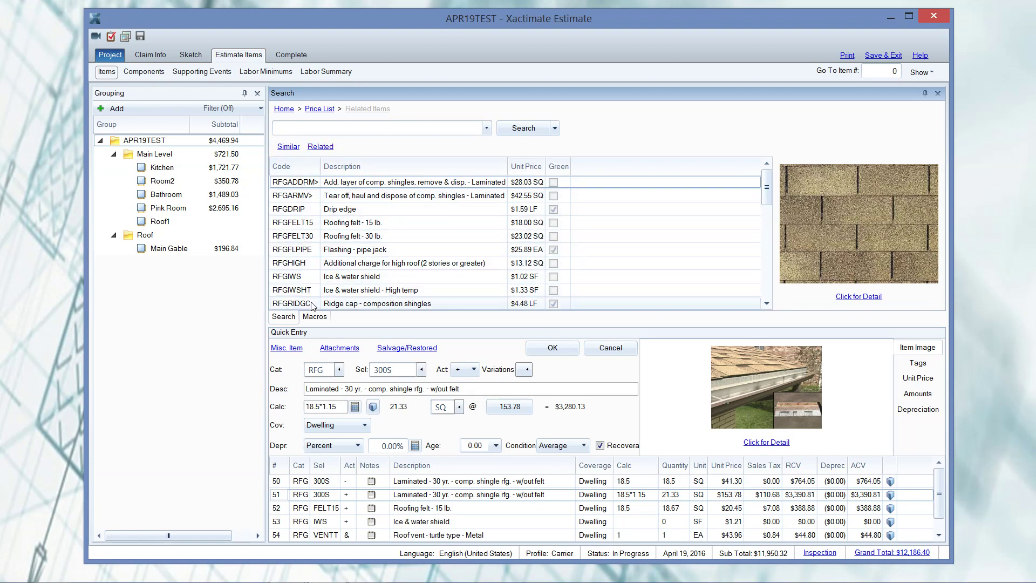
pyautogui.scroll(-8, 312, 305)
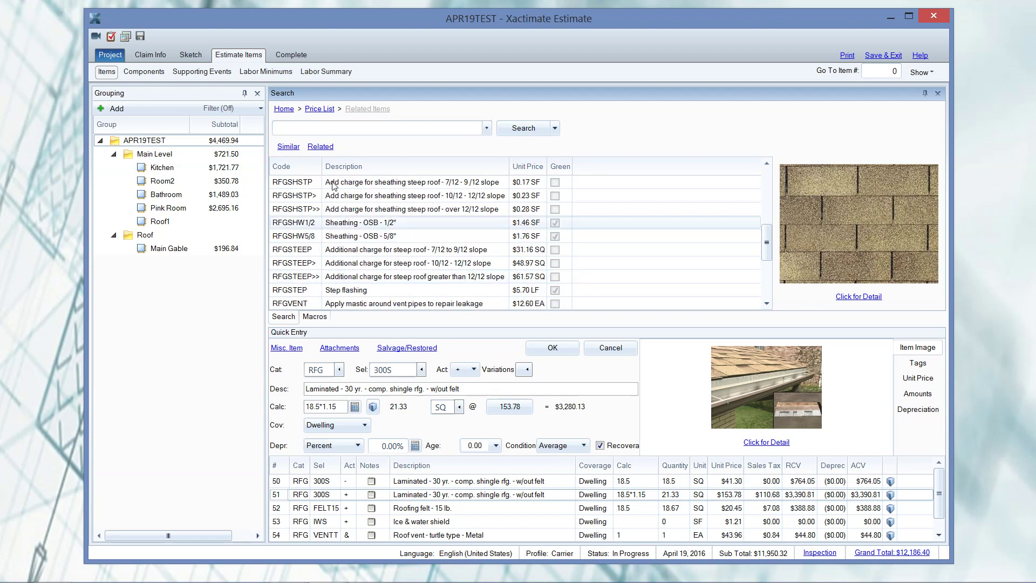
# Search 'siding', add Siding - vinyl (SDG VINYL, $2.86/SF) as line 86, and start a new blank line
pyautogui.click(347, 124)
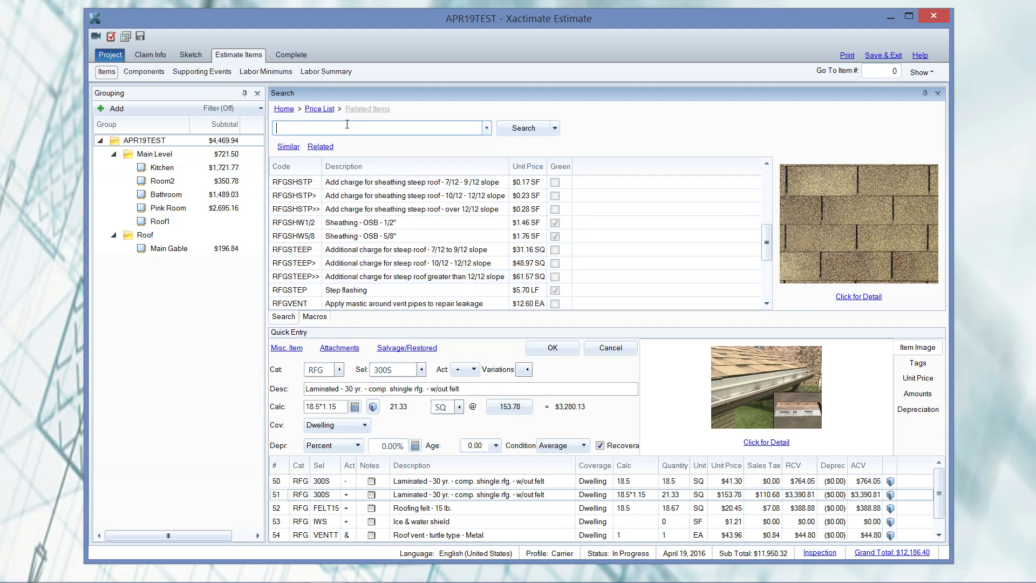
pyautogui.write('siding')
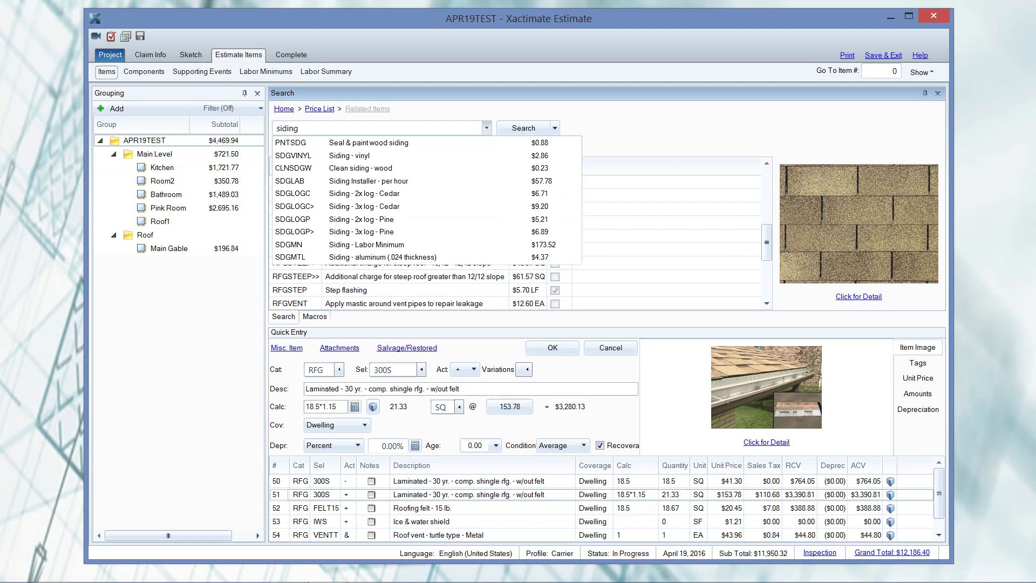
pyautogui.click(335, 156)
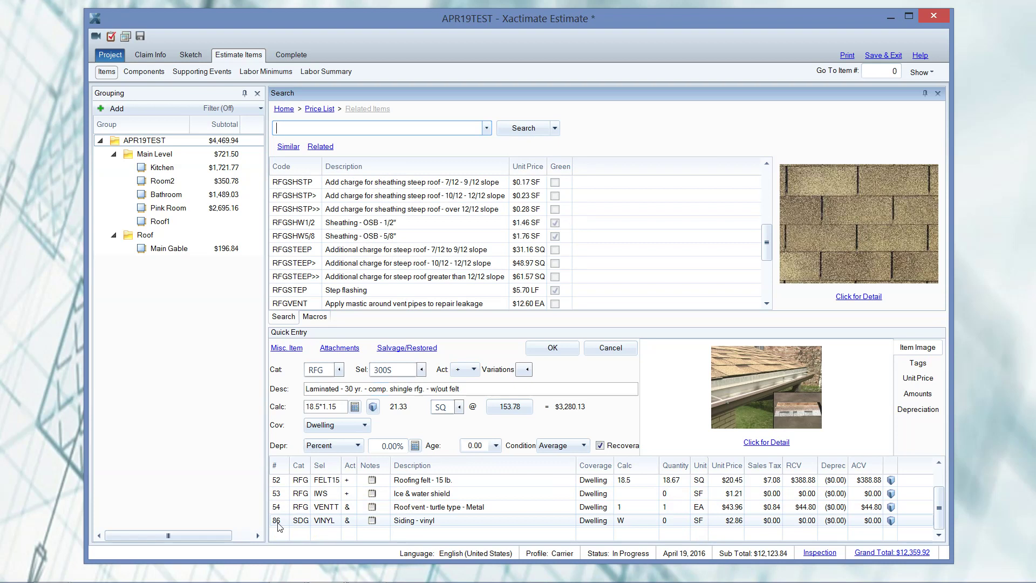
pyautogui.click(278, 521)
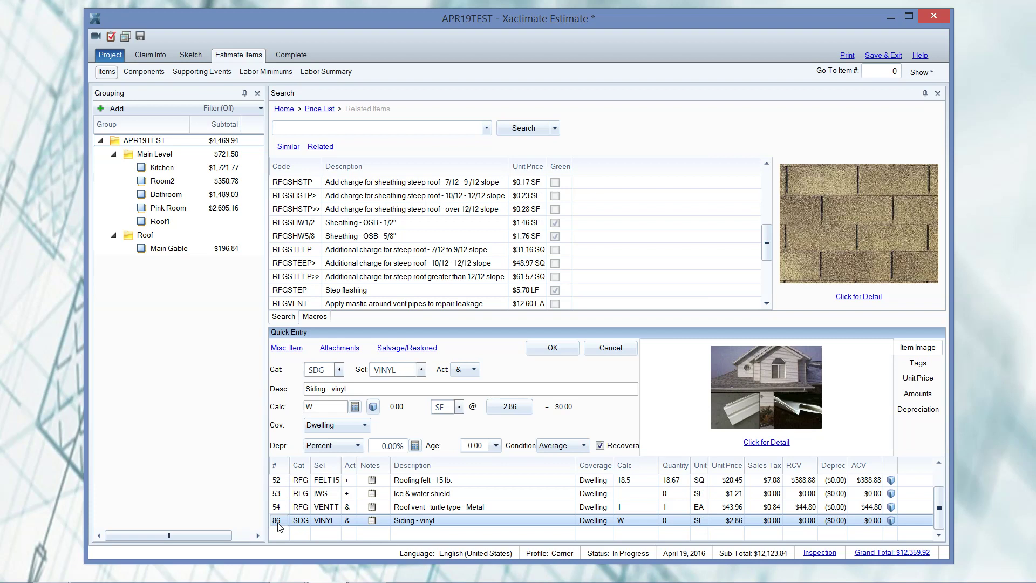
pyautogui.click(278, 534)
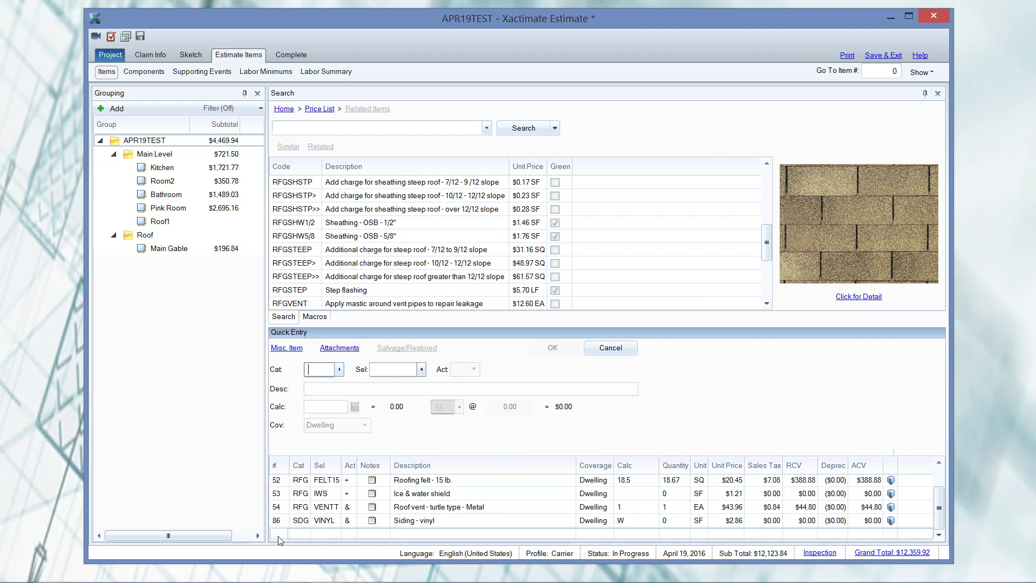
# Browse items related to the Siding - vinyl line and add the WDWRAP< window wrap item
pyautogui.click(282, 521)
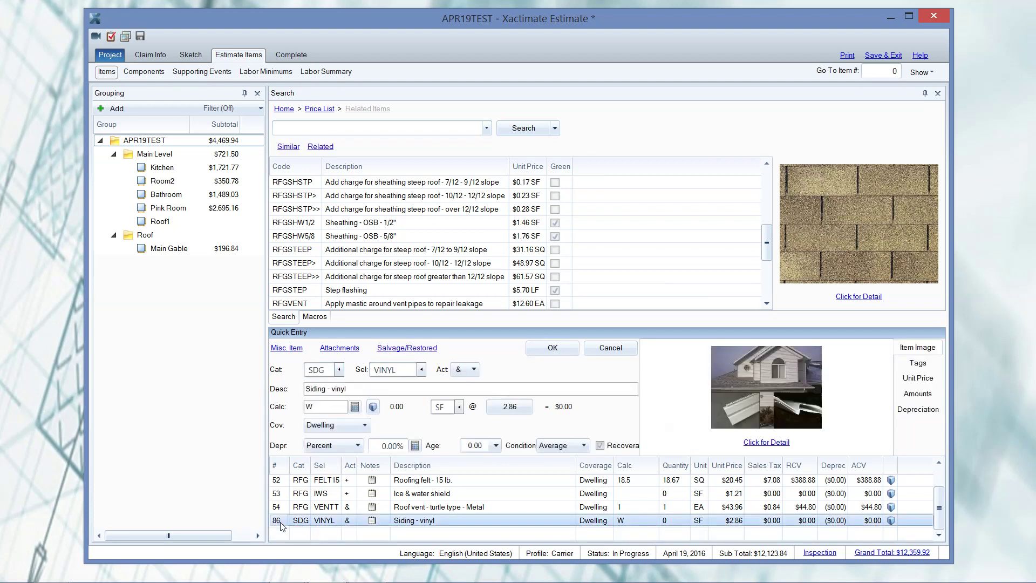
pyautogui.click(321, 153)
pyautogui.click(320, 153)
pyautogui.click(320, 153)
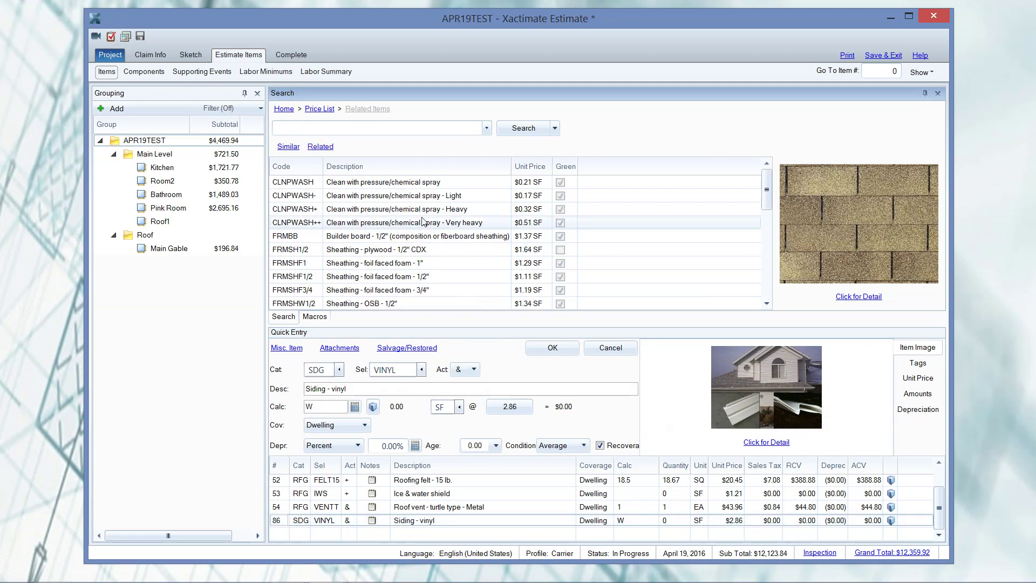
pyautogui.scroll(-1, 413, 198)
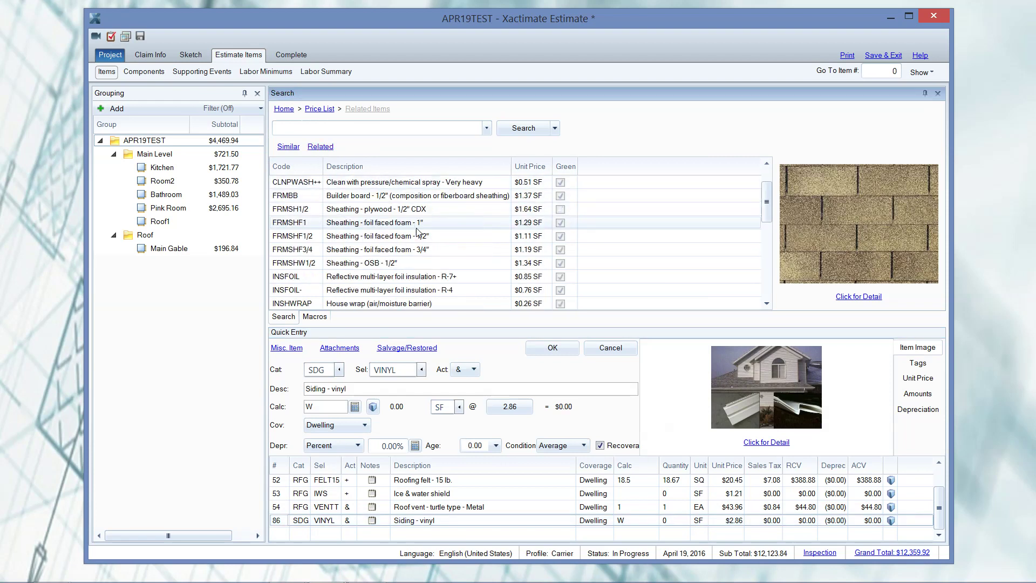
pyautogui.scroll(-1, 416, 231)
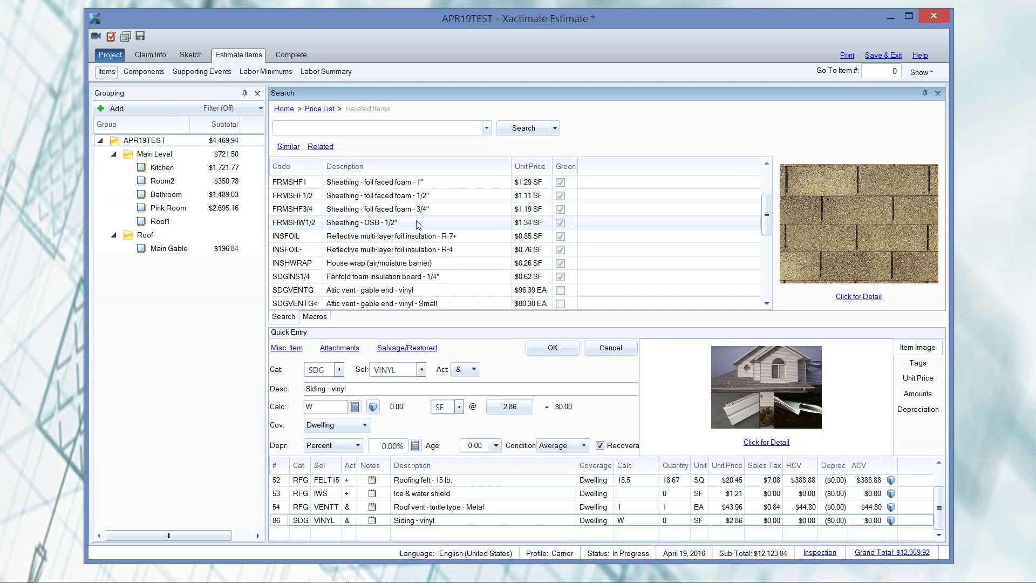
pyautogui.scroll(-3, 417, 224)
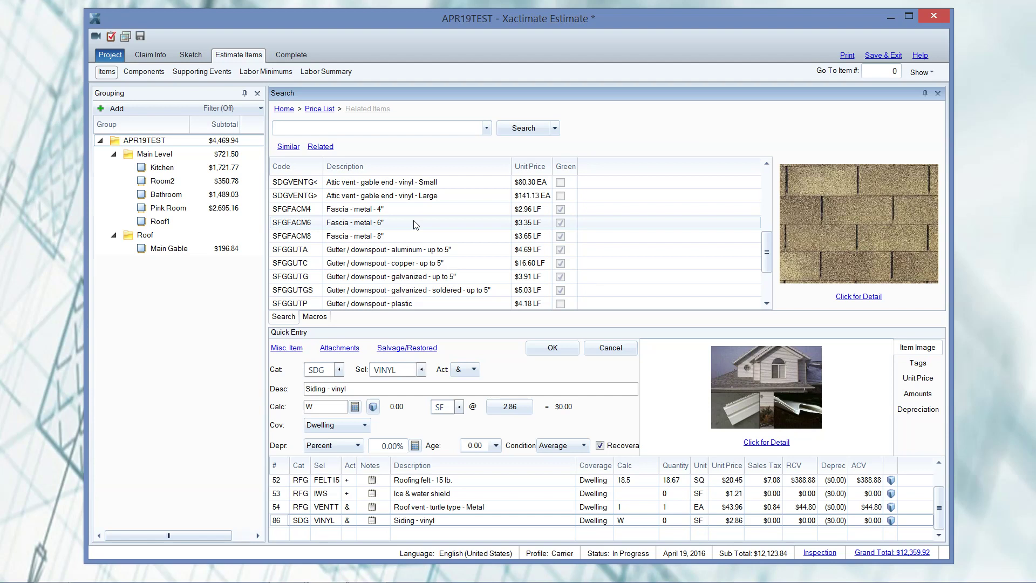
pyautogui.scroll(-2, 415, 224)
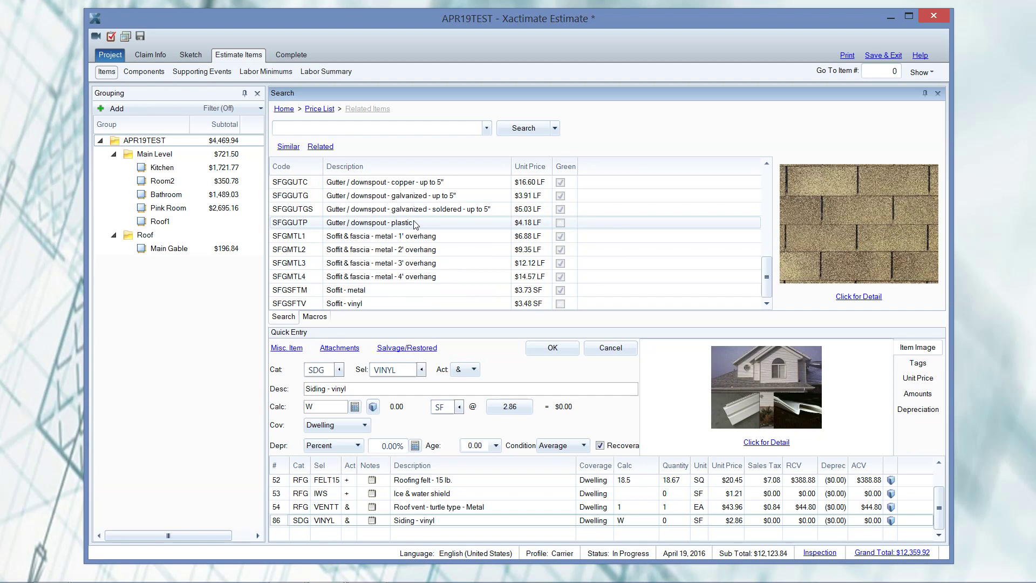
pyautogui.scroll(10, 414, 224)
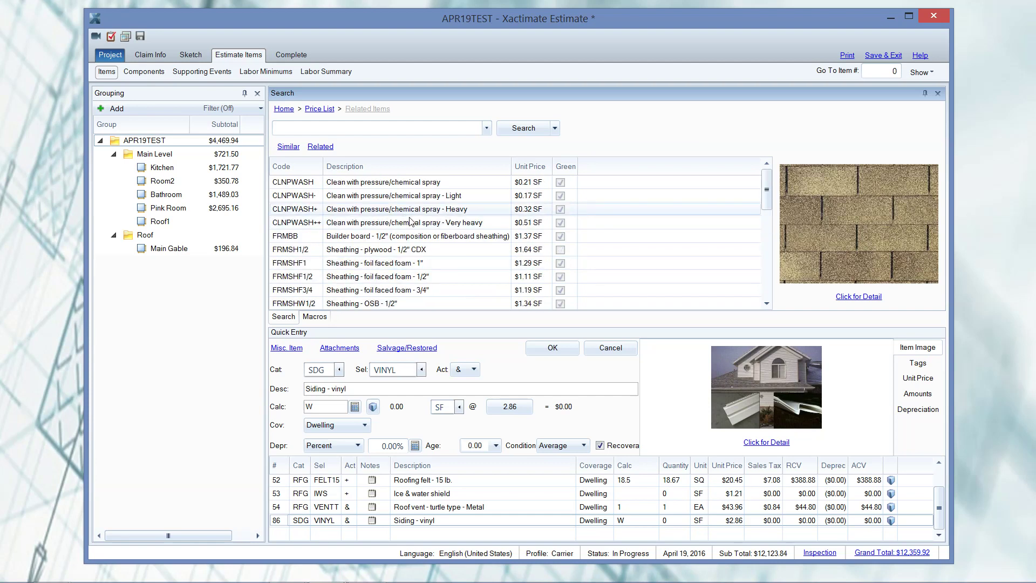
pyautogui.click(322, 147)
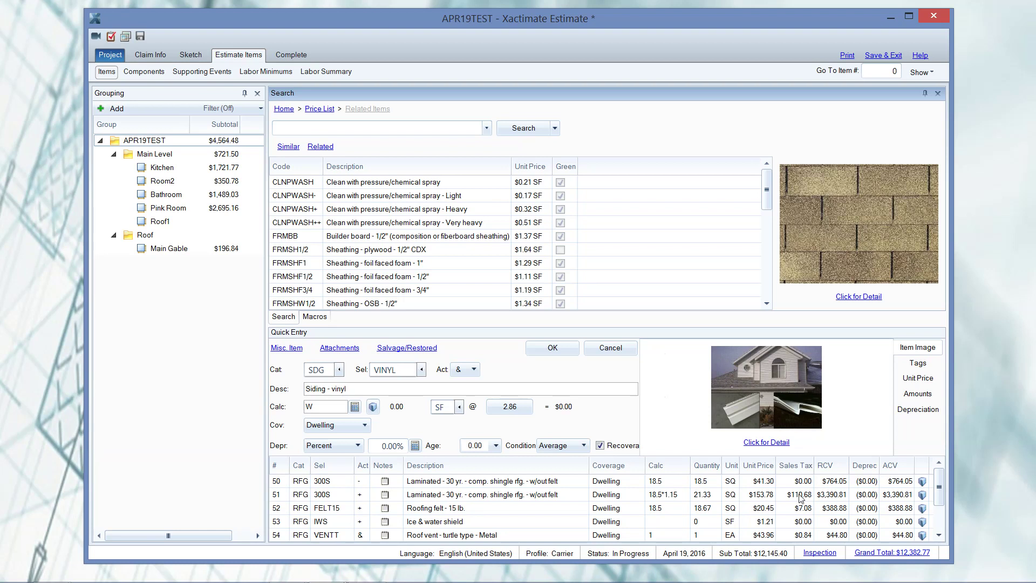
# Select the WDWRAP< window wrap line (row 94) and list its similar aluminum wrap items
pyautogui.click(940, 535)
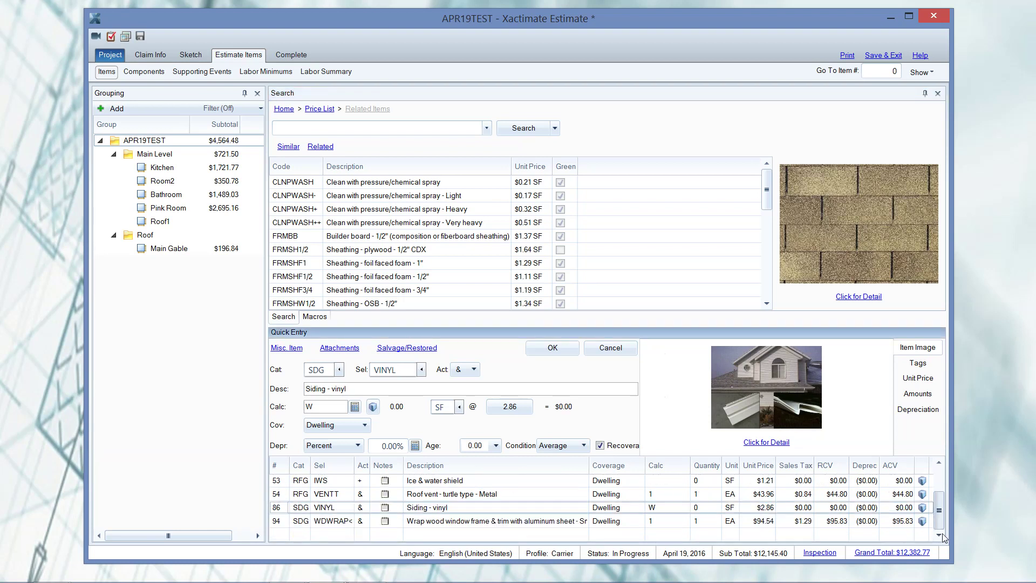
pyautogui.click(280, 523)
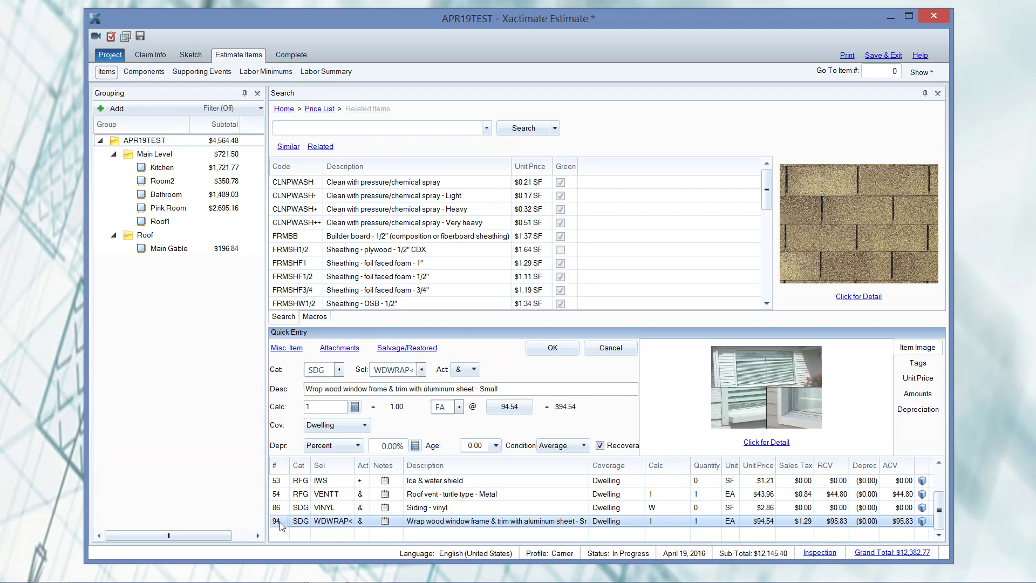
pyautogui.click(736, 524)
pyautogui.click(735, 524)
pyautogui.click(286, 149)
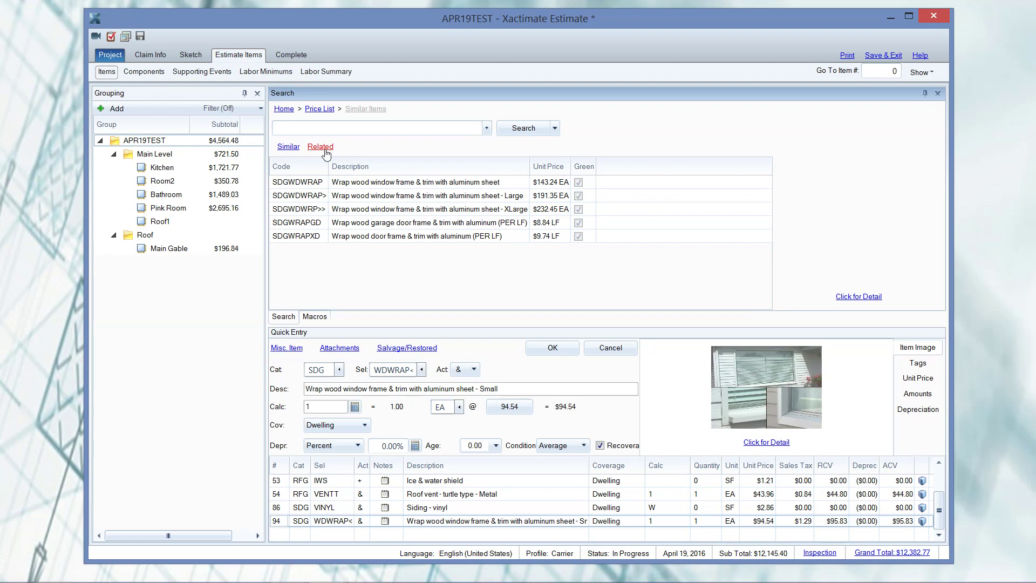
# Compare related and similar items for the window wrap, then preview the SDGWRAPXD door wrap picture ($9.74/LF)
pyautogui.click(326, 151)
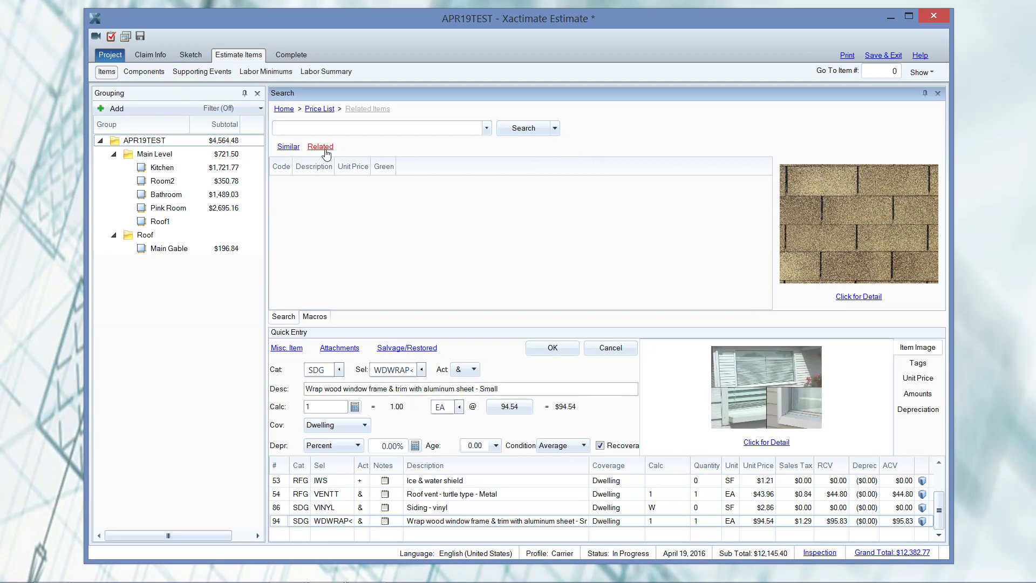
pyautogui.click(287, 149)
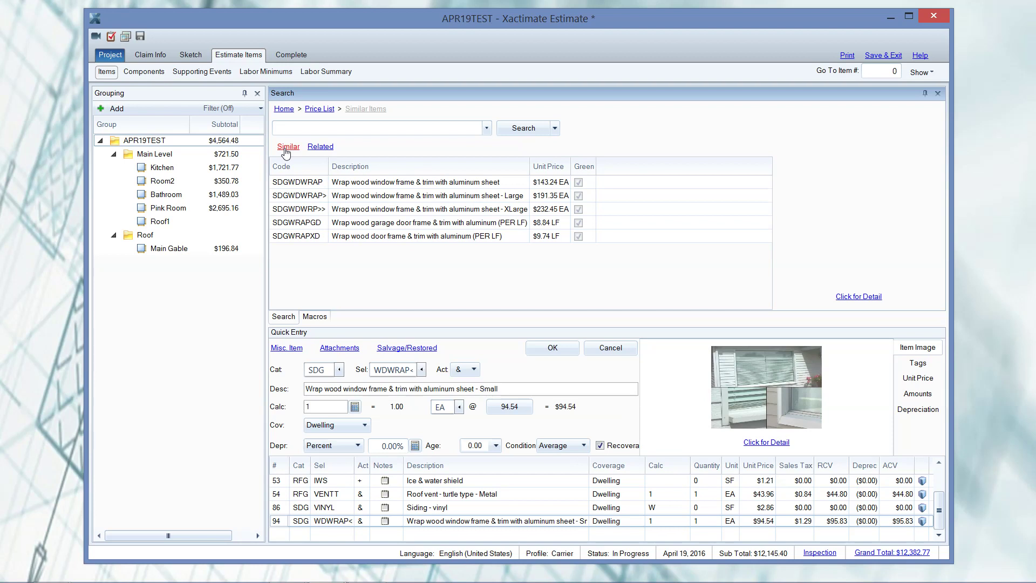
pyautogui.click(281, 237)
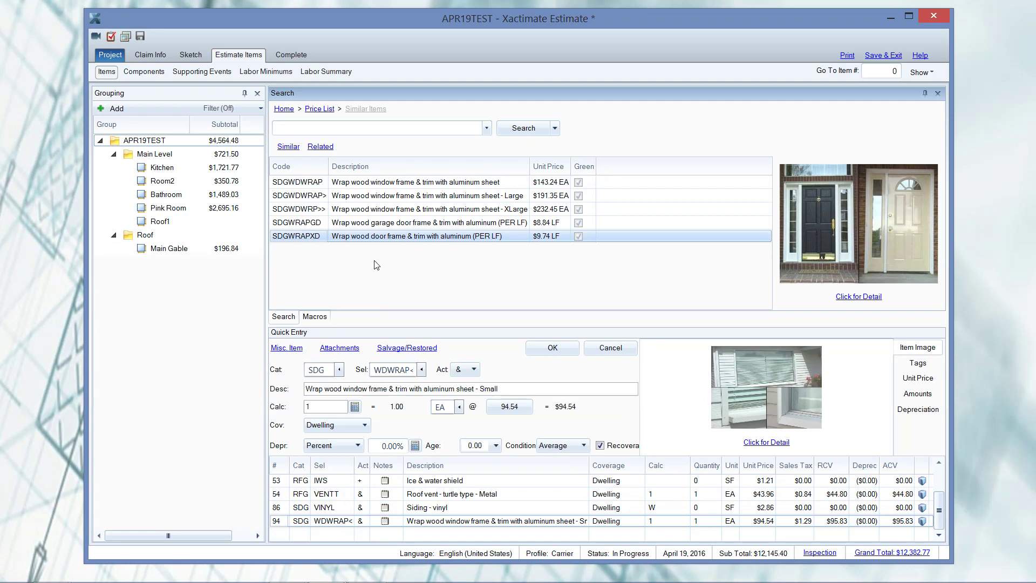
# Return Home and reopen Reference Search to show room pictures like Basement, Bathroom, Exterior and Garage
pyautogui.click(281, 110)
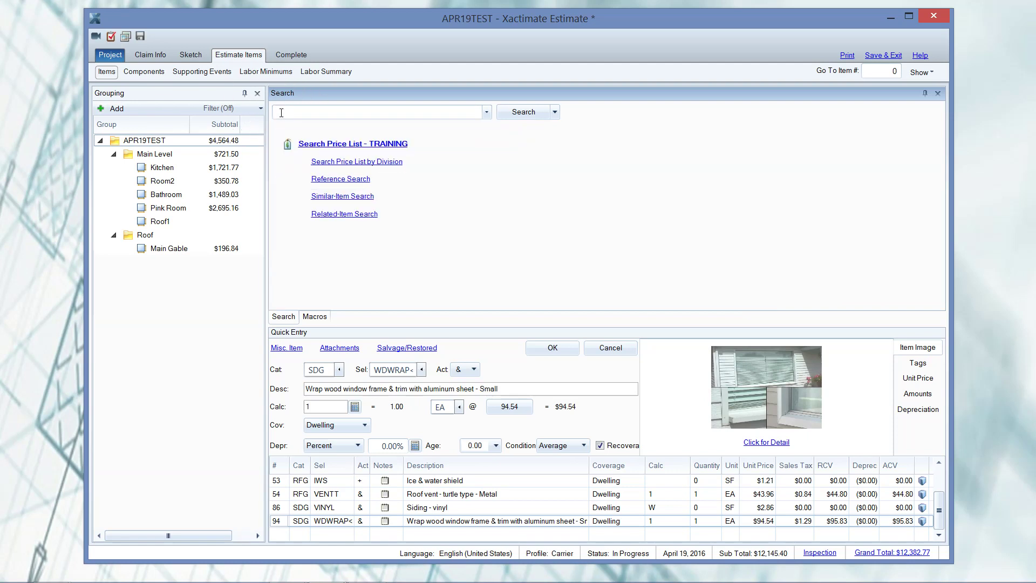
pyautogui.click(341, 180)
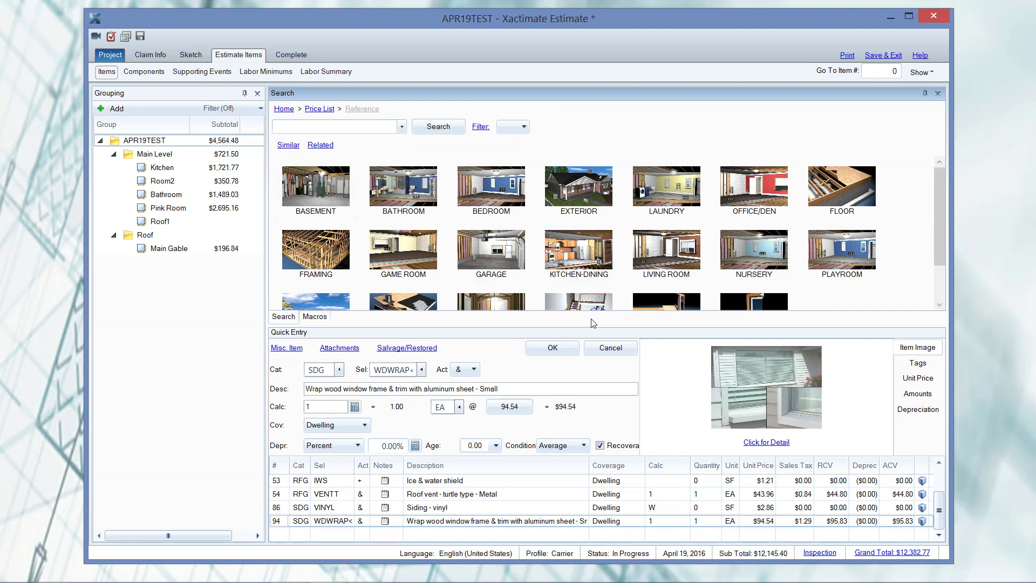
pyautogui.click(291, 146)
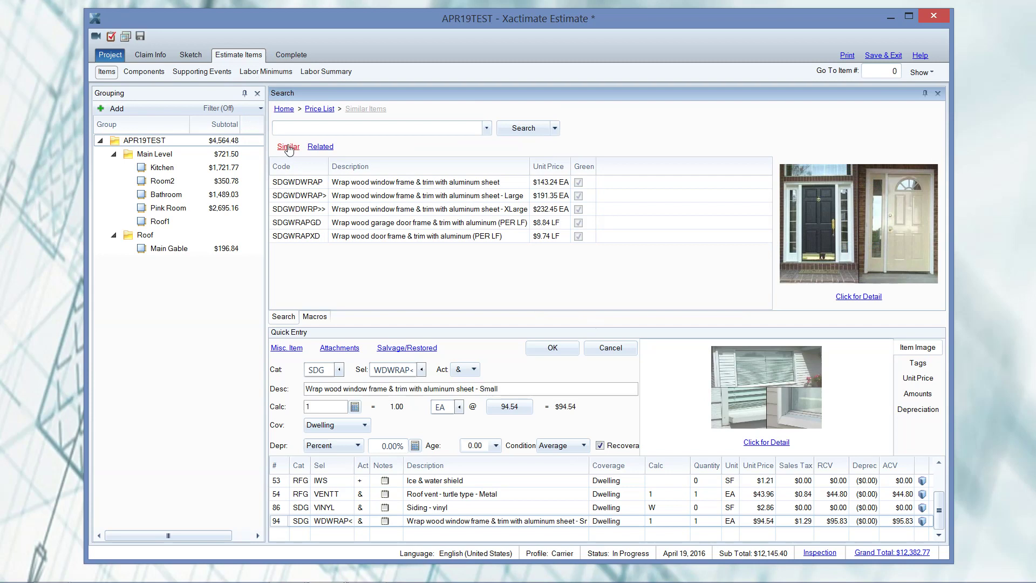
pyautogui.click(283, 110)
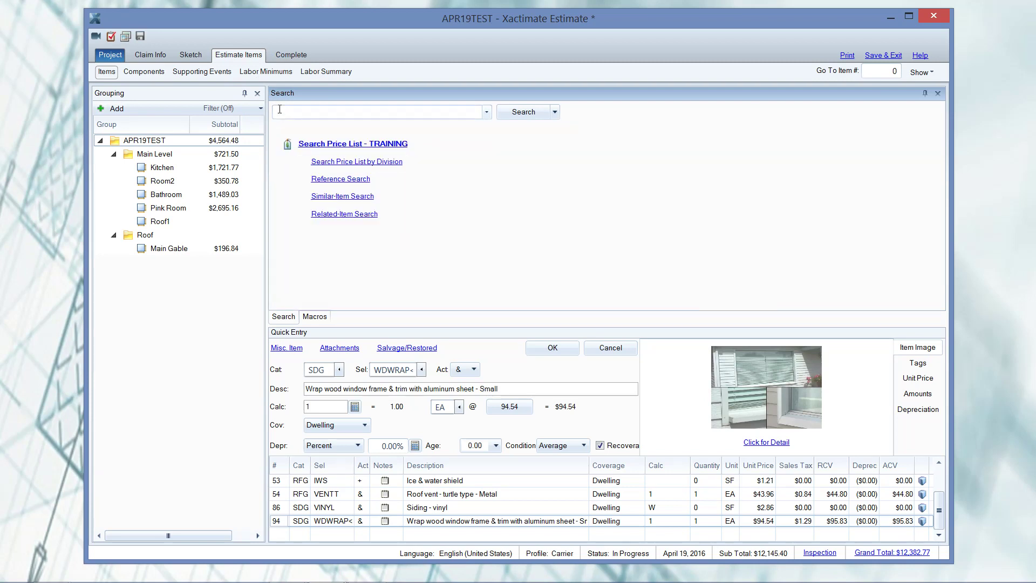
pyautogui.click(341, 180)
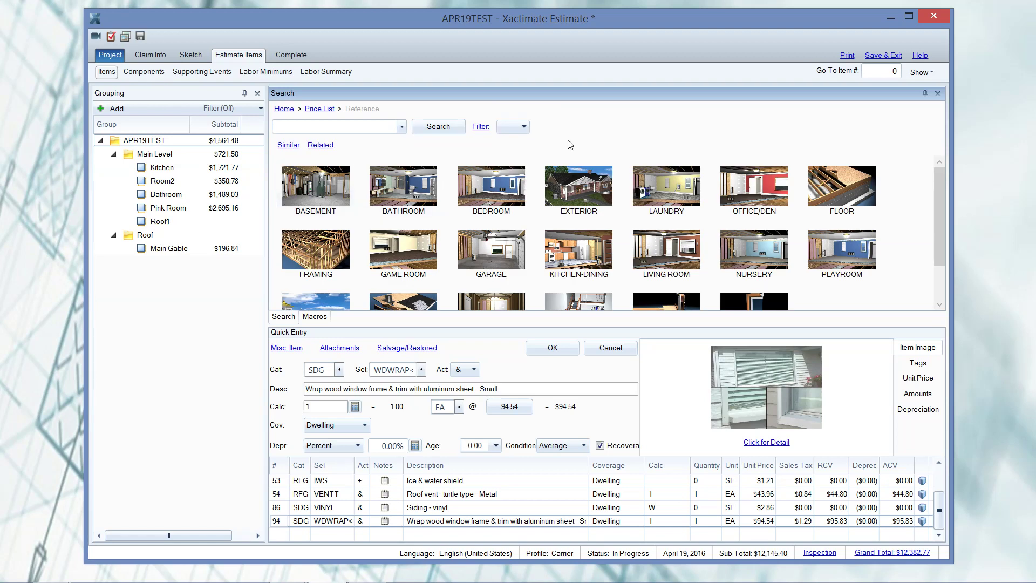